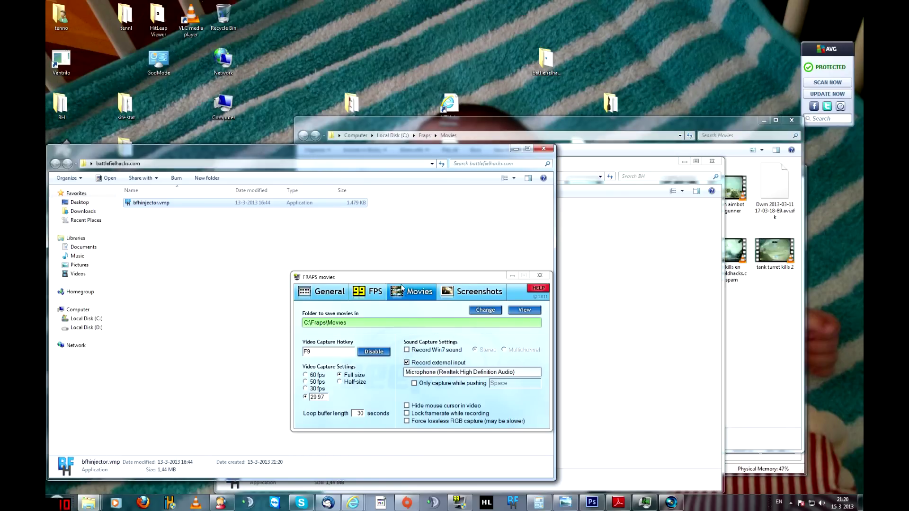
# - Set bfhinjector.vmp to run as administrator for all users in its Compatibility settings
pyautogui.rightClick(162, 206)
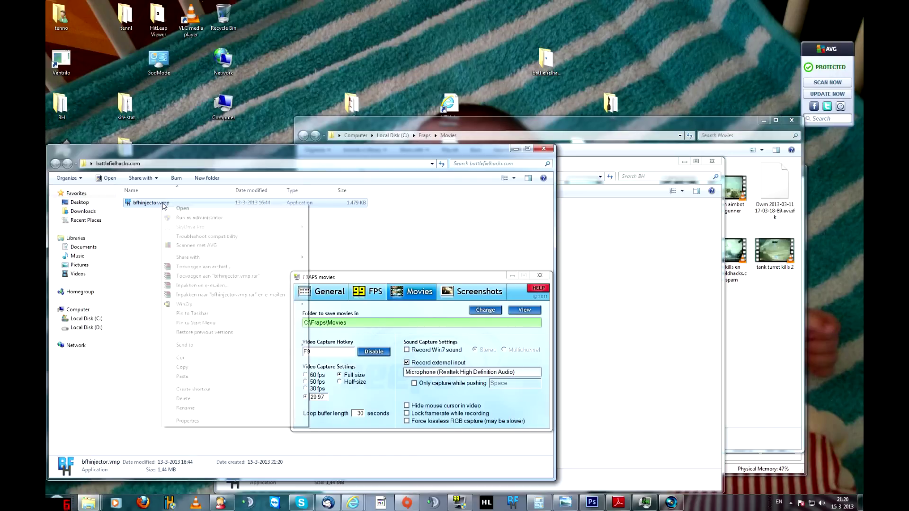
pyautogui.click(189, 421)
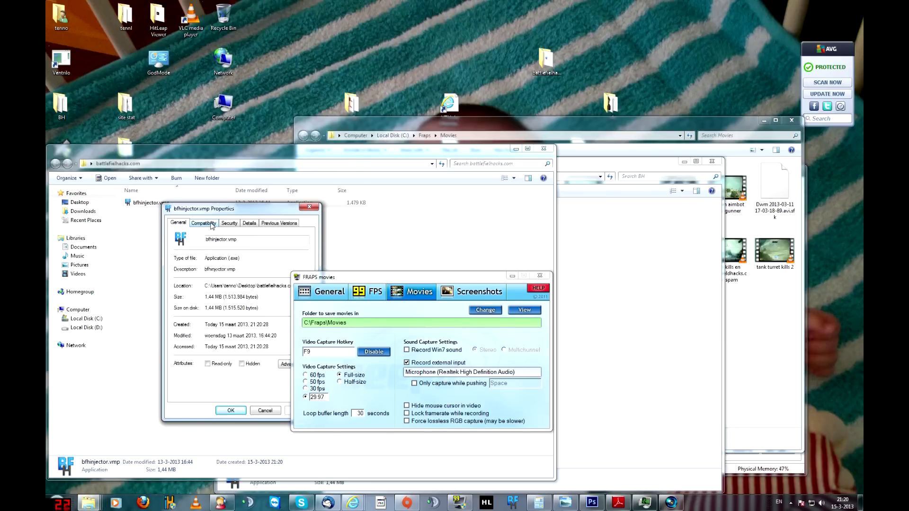
pyautogui.click(212, 225)
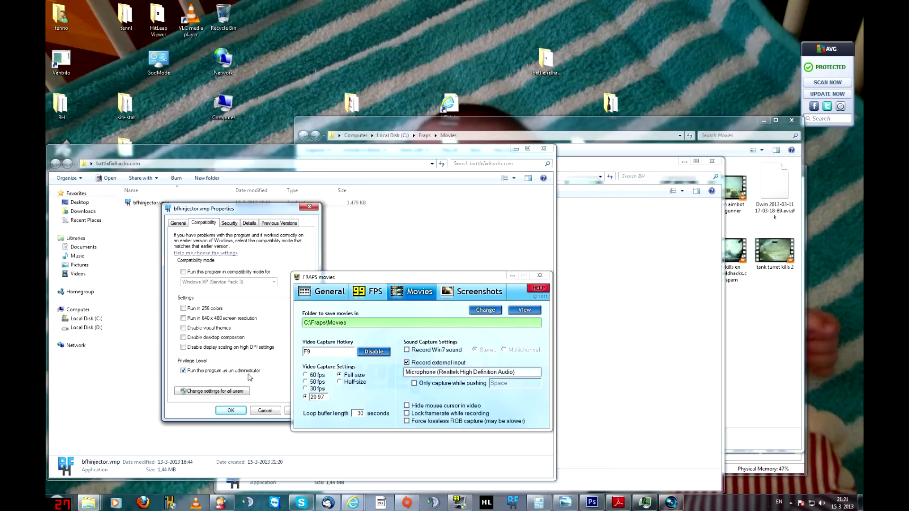
pyautogui.click(224, 391)
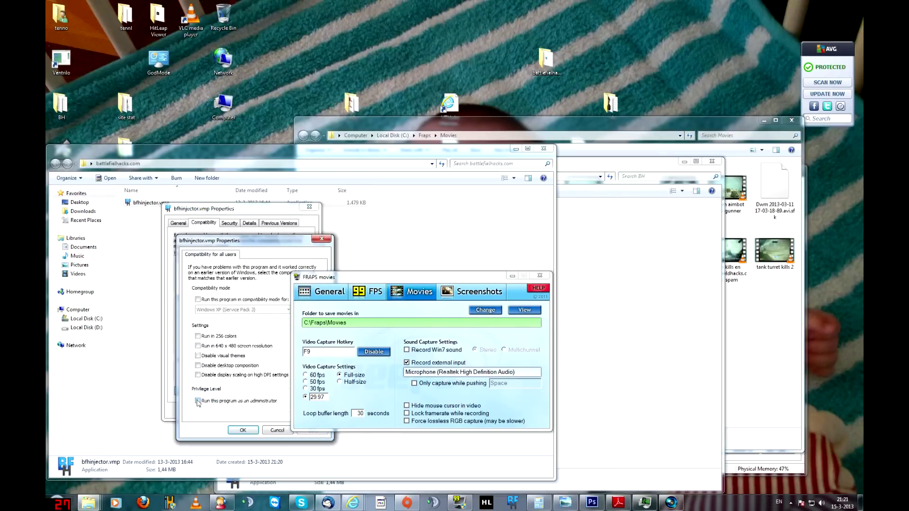
pyautogui.moveTo(285, 242); pyautogui.dragTo(231, 187)
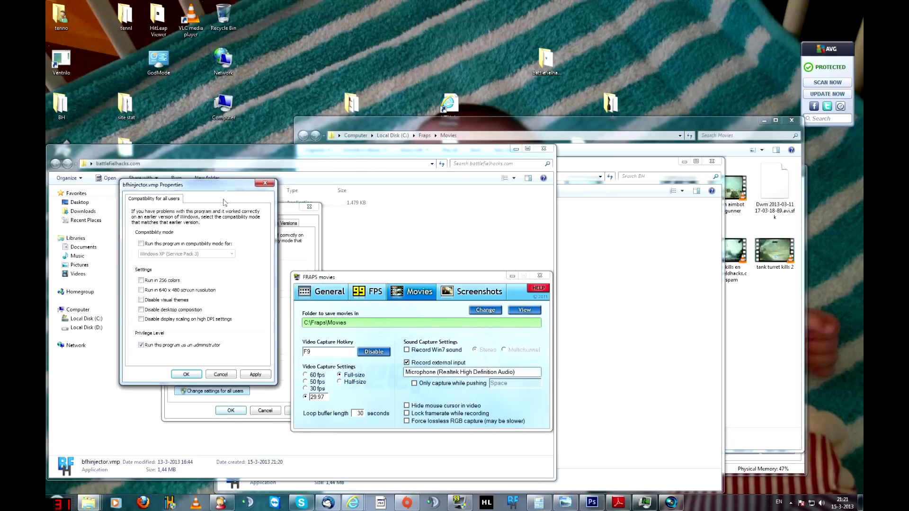
pyautogui.click(256, 375)
pyautogui.click(187, 374)
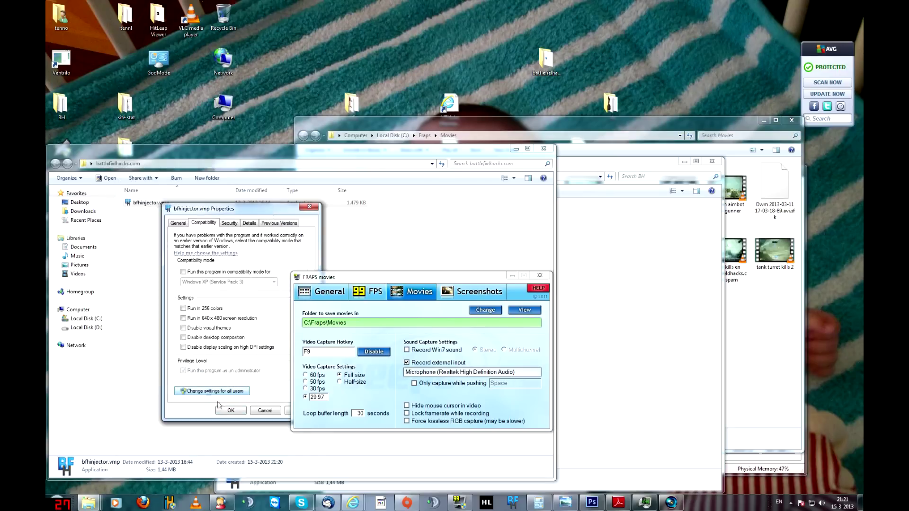
# - Close Properties and launch bfhinjector.vmp to bring up its BattlefieldHacks login window
pyautogui.click(231, 411)
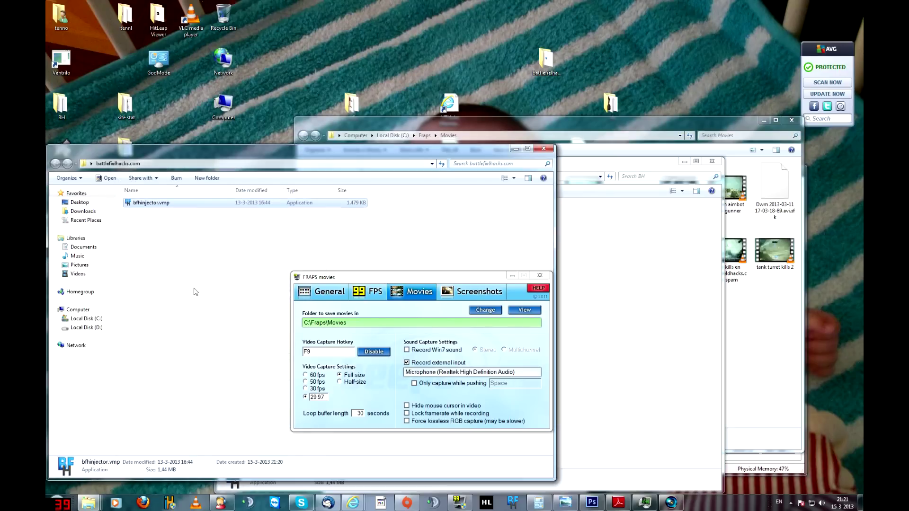
pyautogui.doubleClick(150, 203)
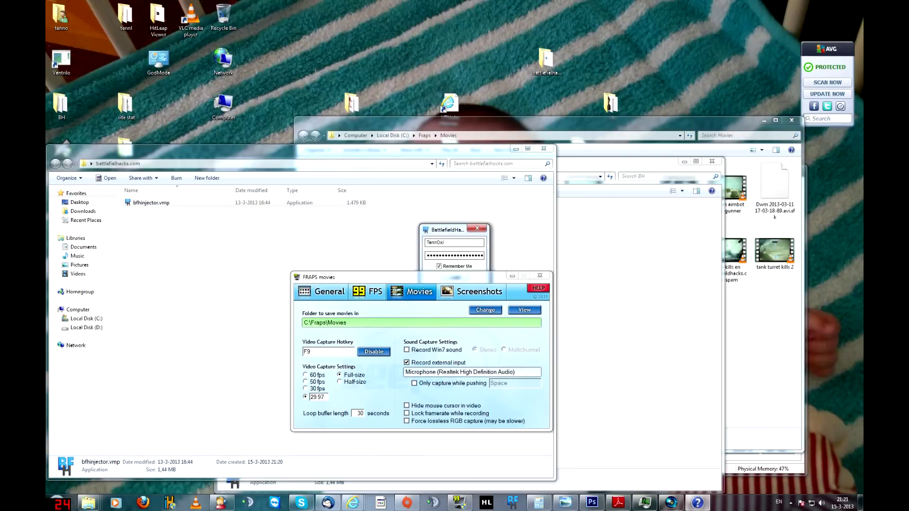
pyautogui.moveTo(452, 231); pyautogui.dragTo(187, 205)
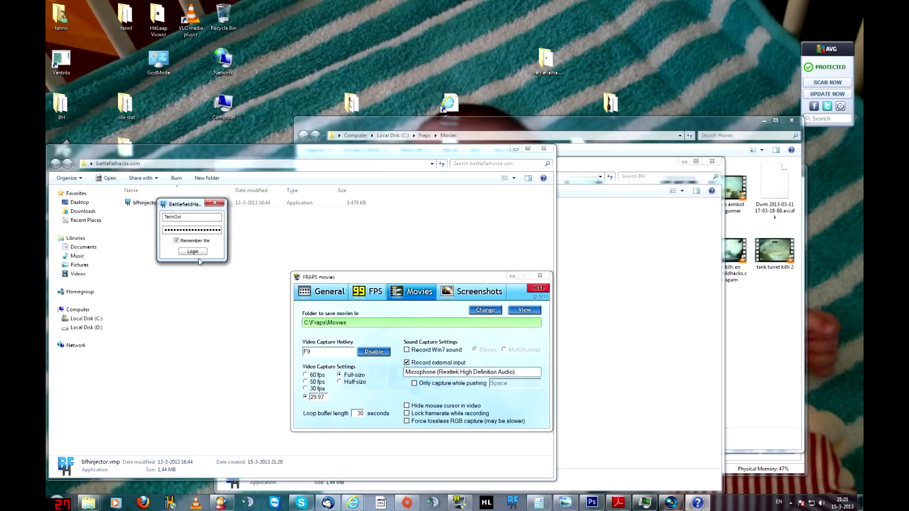
# - Log in, then permanently allow the loader on all networks ('Toestaan voor alle netwerken') in AVG
pyautogui.click(194, 252)
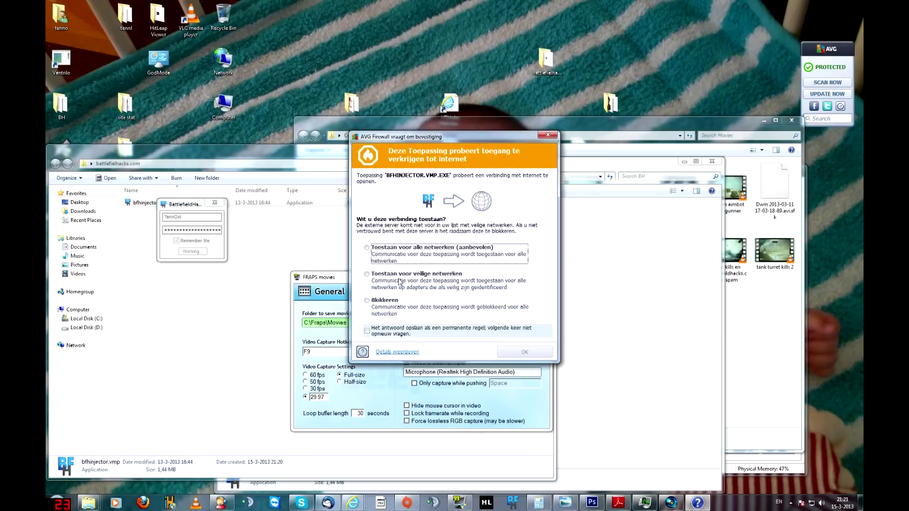
pyautogui.click(367, 248)
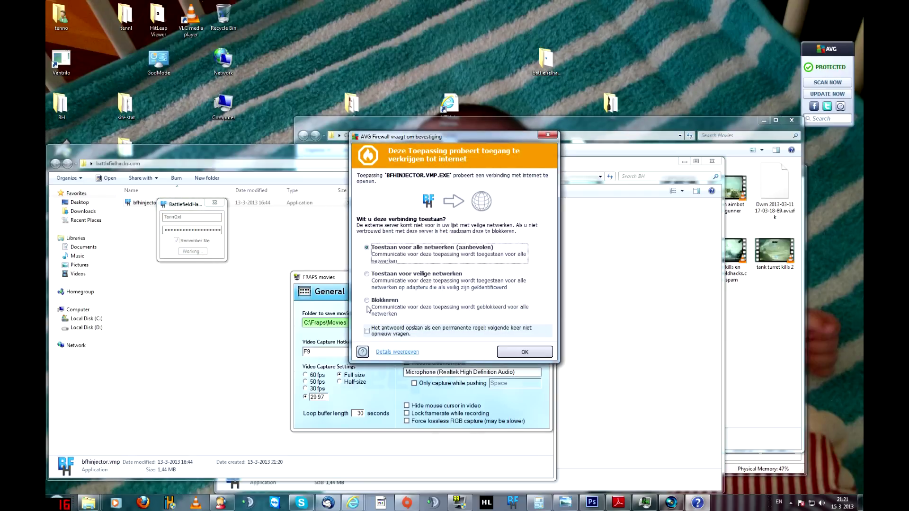
pyautogui.click(367, 329)
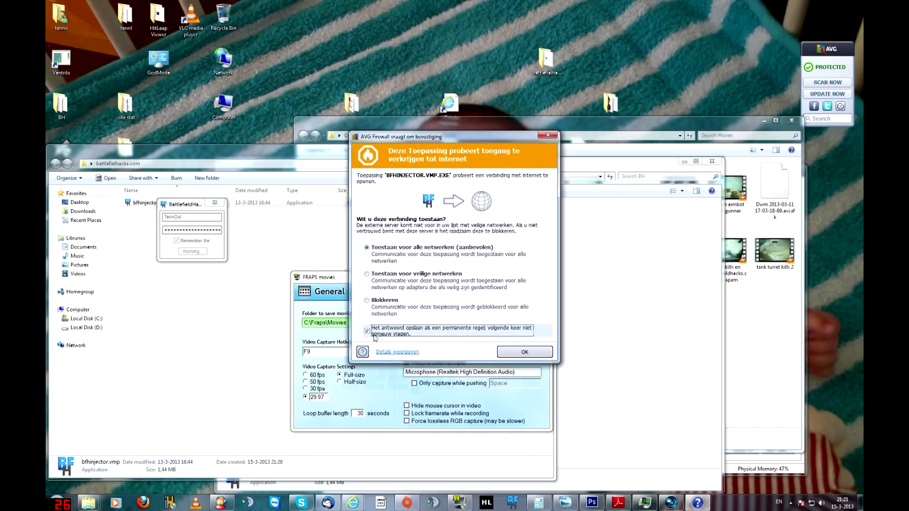
pyautogui.click(524, 352)
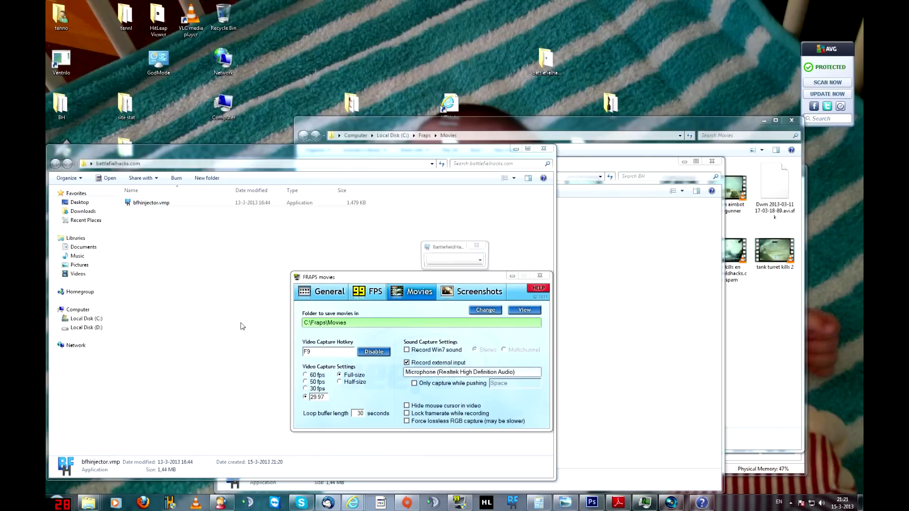
# - Choose Battlefield3 from the Select Game list and move the loader window aside
pyautogui.moveTo(451, 246); pyautogui.dragTo(202, 243)
pyautogui.click(206, 255)
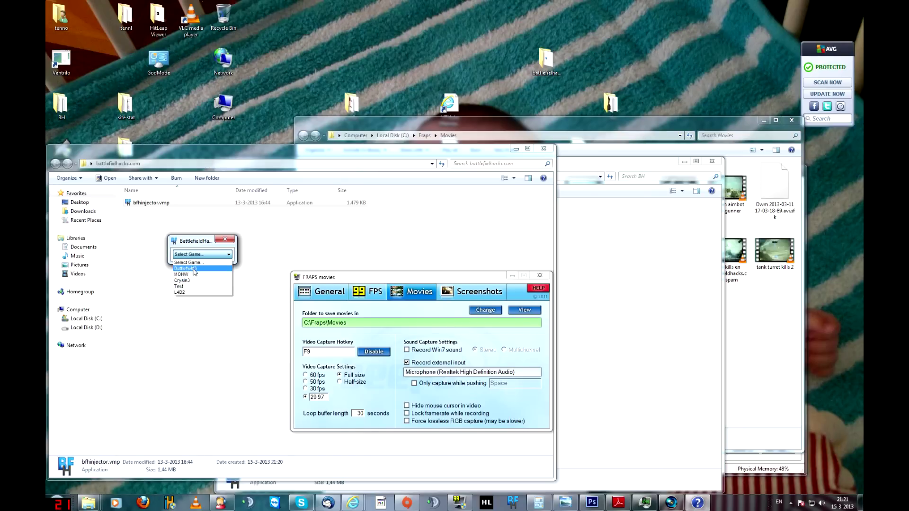
pyautogui.click(186, 269)
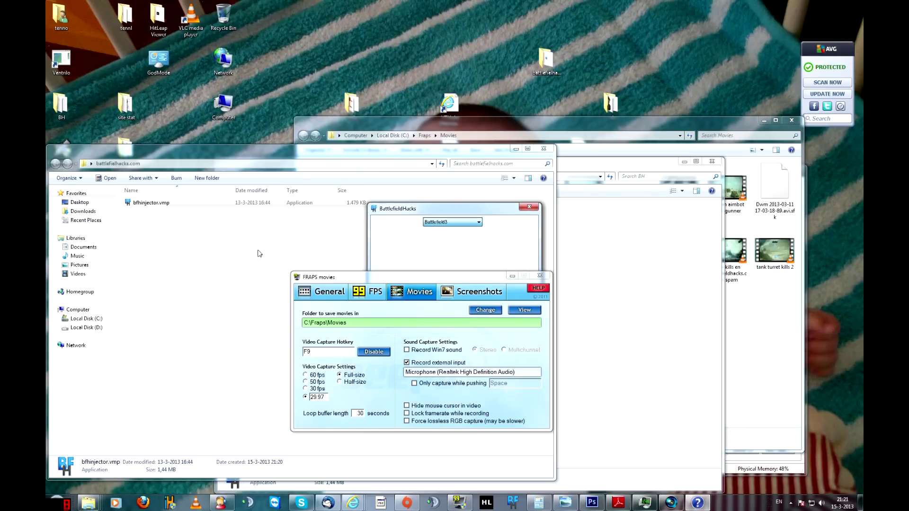
pyautogui.moveTo(435, 212); pyautogui.dragTo(344, 121)
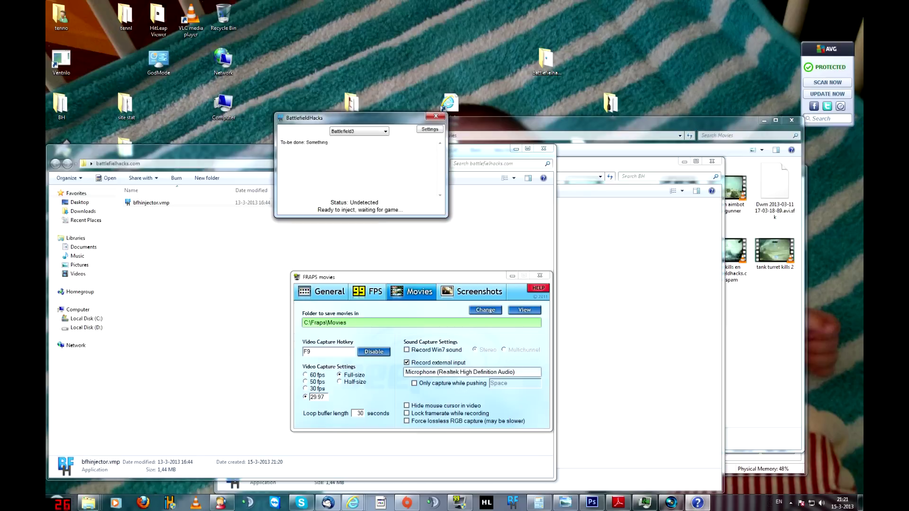